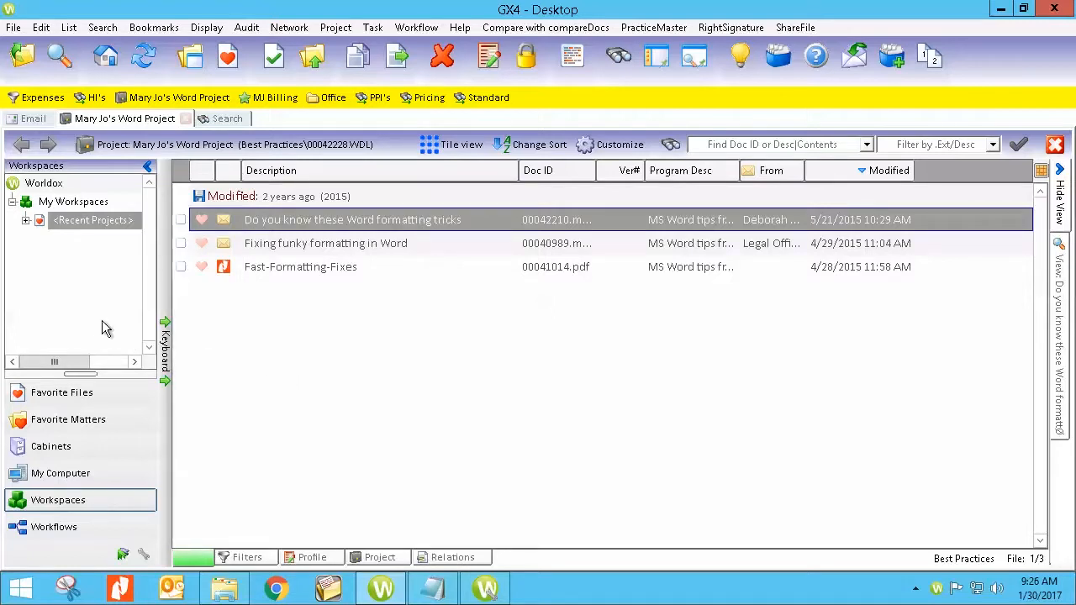
Step: Check the options available for My Workspaces in the workspace tree
mouse_move(54, 269)
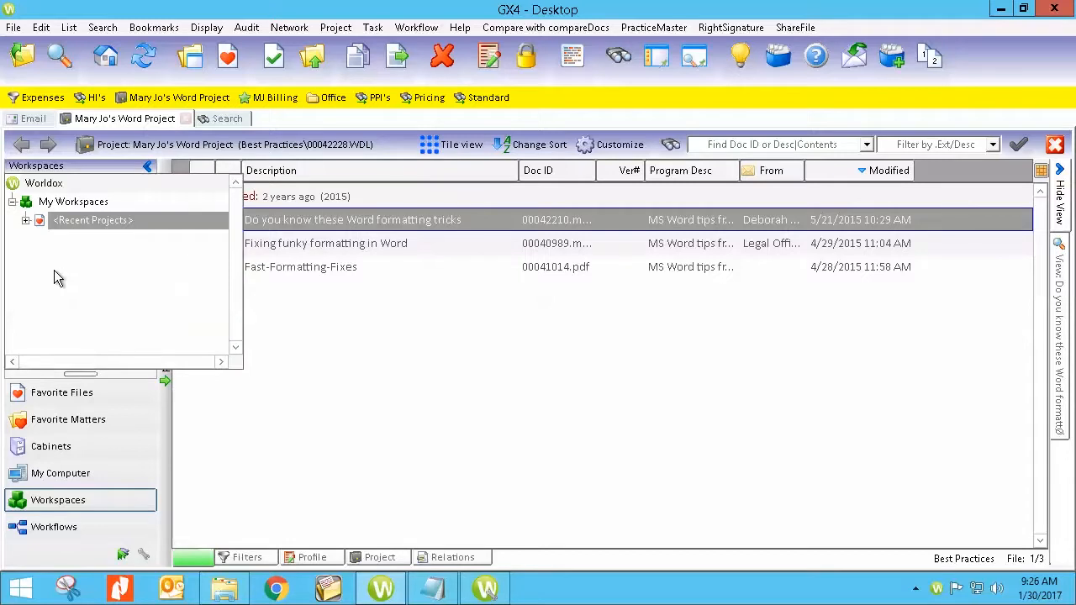
right_click(56, 206)
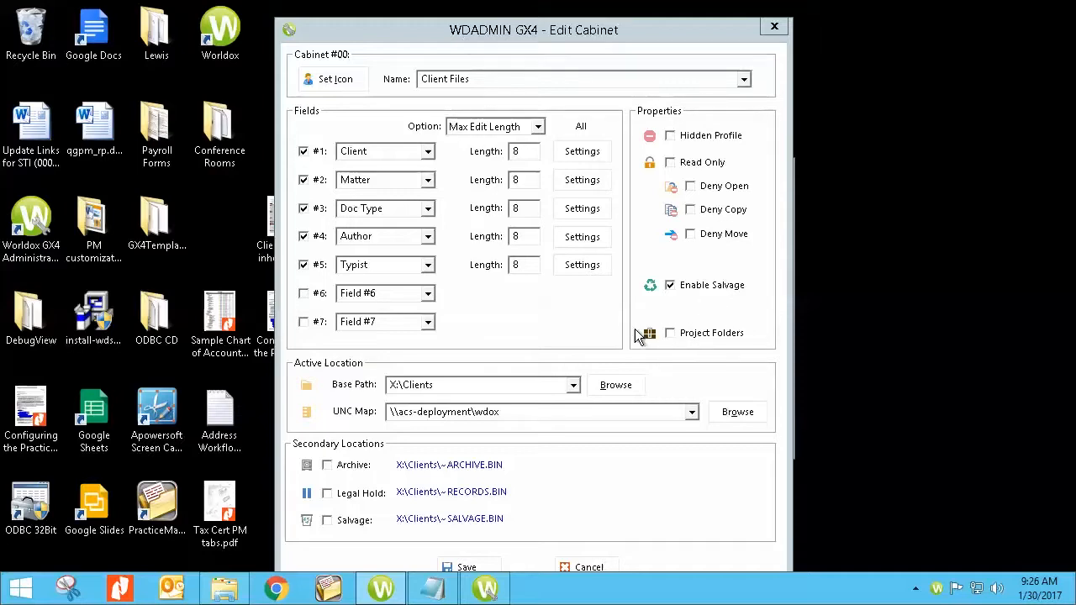
Step: Enable Project Folders for the Client Files cabinet in WDADMIN, save the cabinet, and close the administration program
click(675, 336)
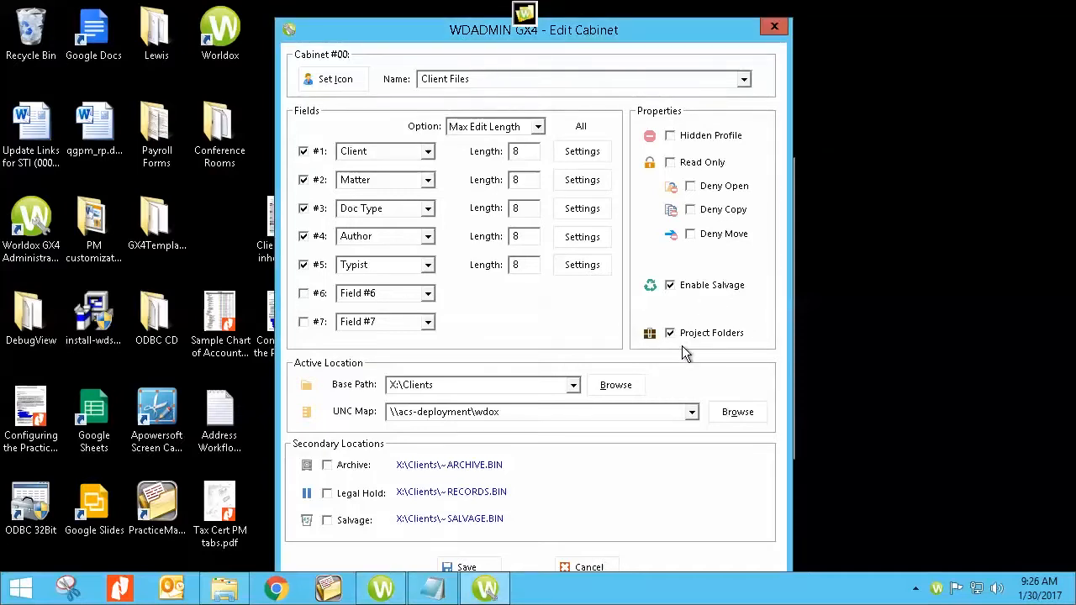
click(468, 567)
click(498, 342)
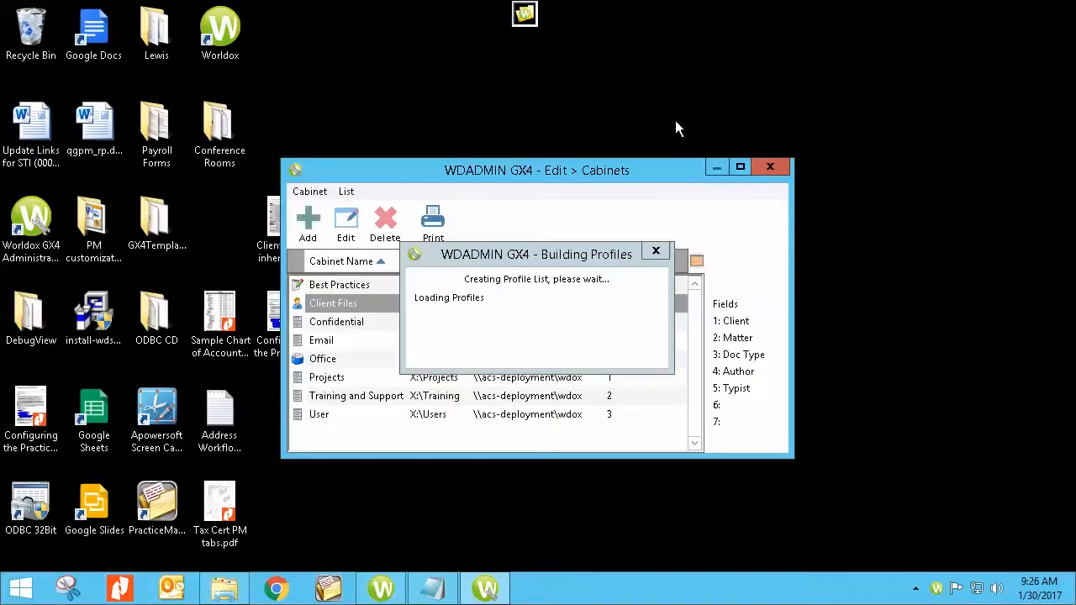
click(770, 166)
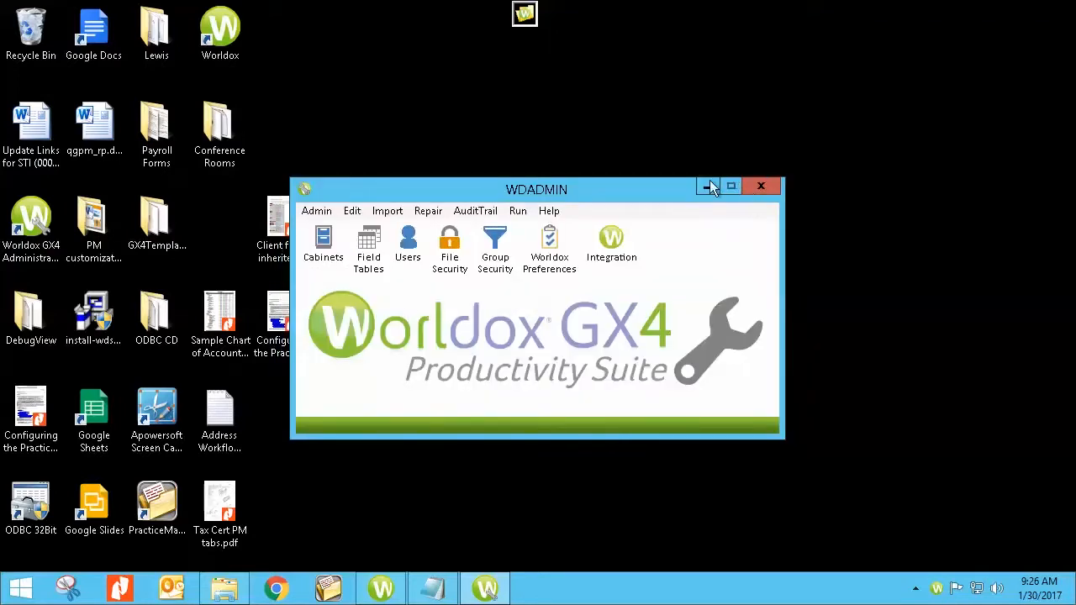
click(761, 186)
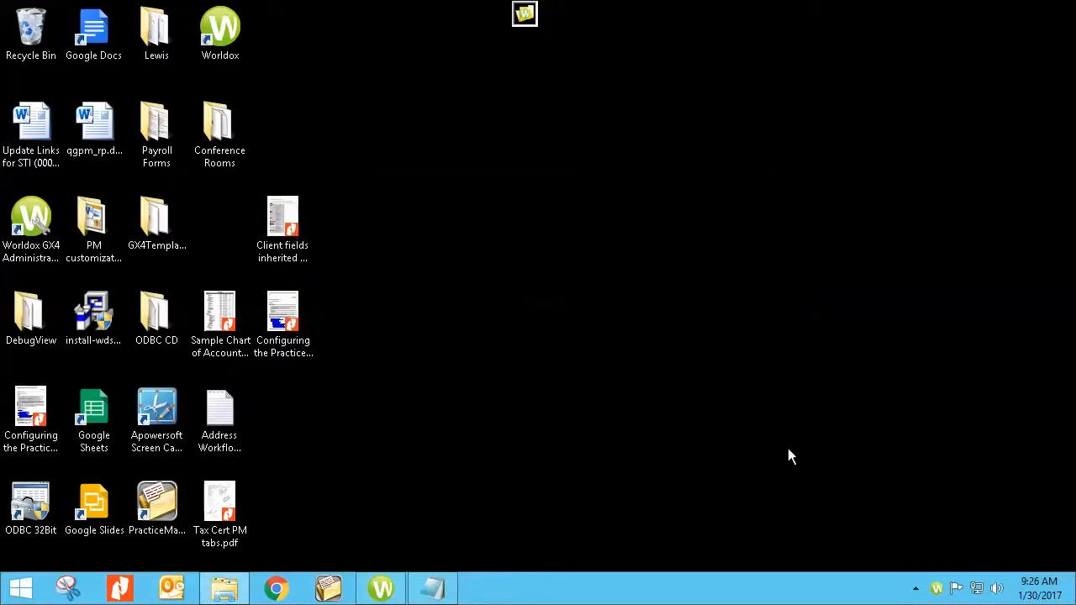
Step: Shut down Worldox completely, relaunch it, and bring up its main window
right_click(937, 591)
click(836, 487)
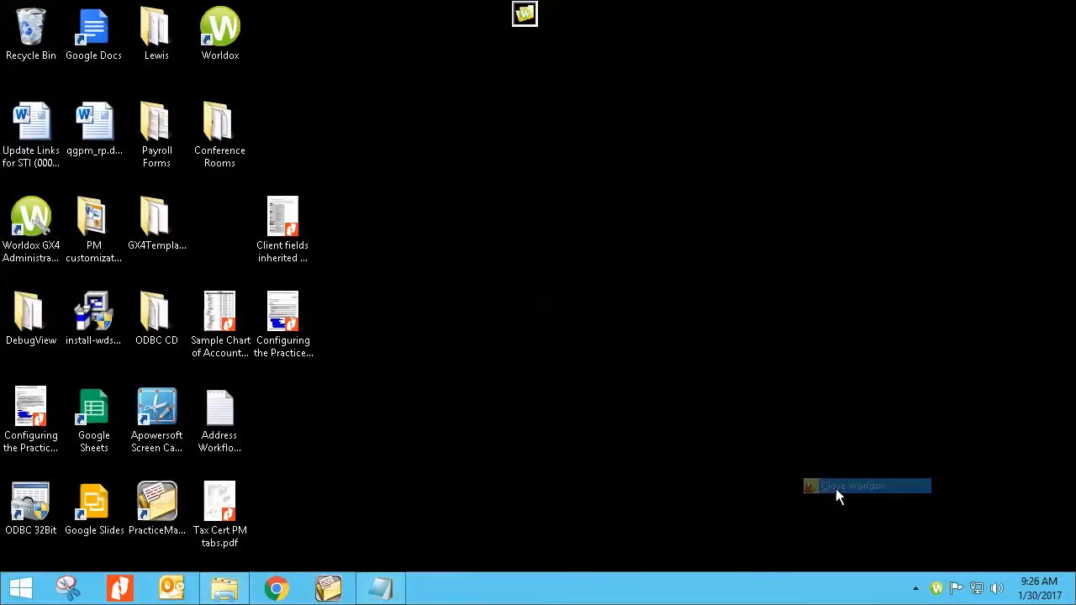
double_click(209, 35)
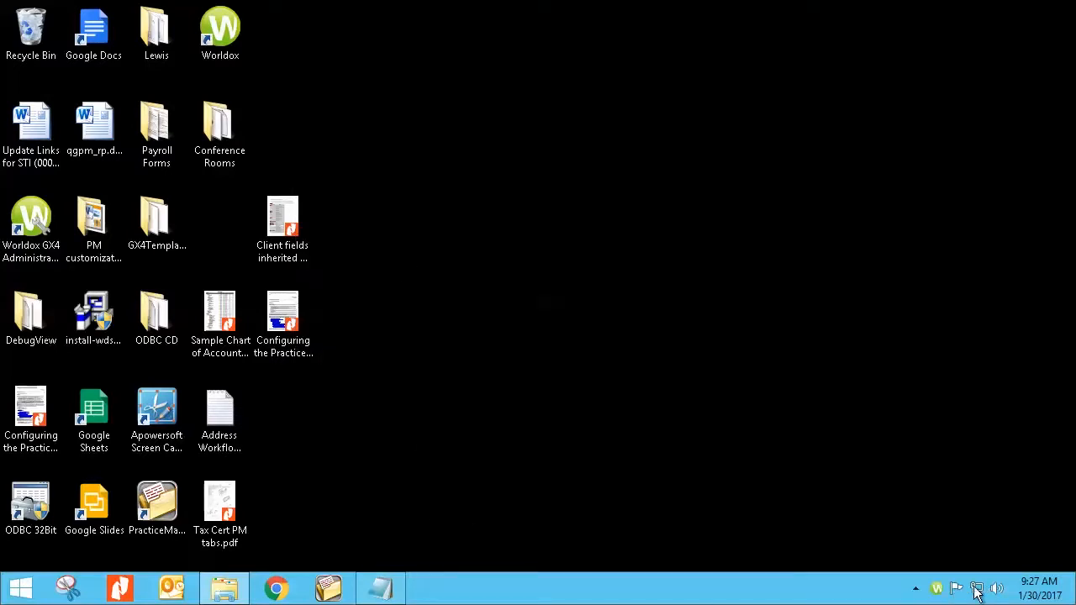
click(936, 589)
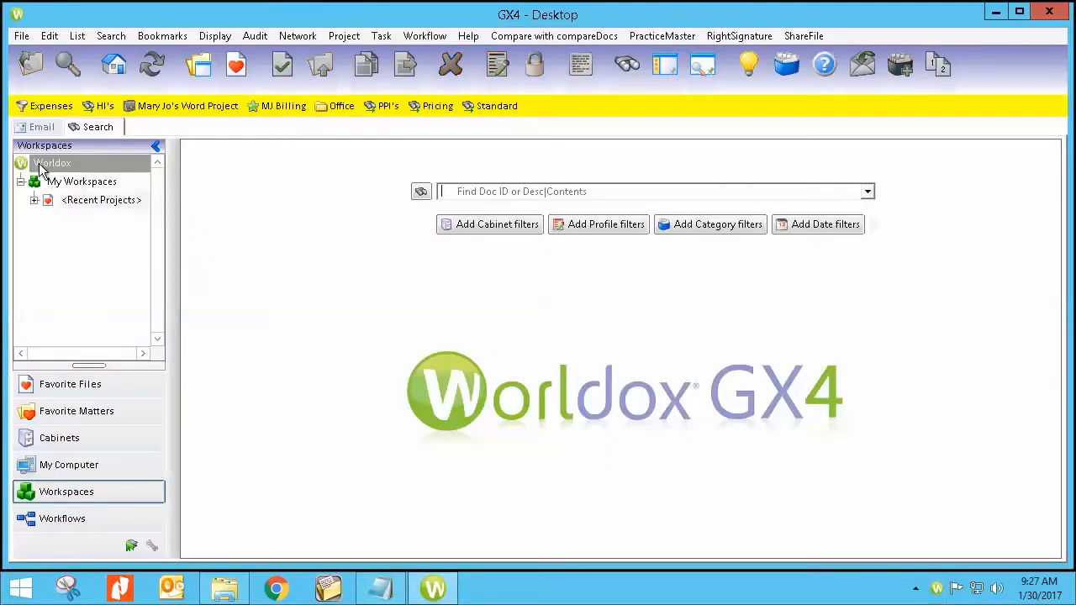
Step: Subscribe My Workspaces to the User cabinet, selecting the workspace owner's entry from the user table
right_click(70, 185)
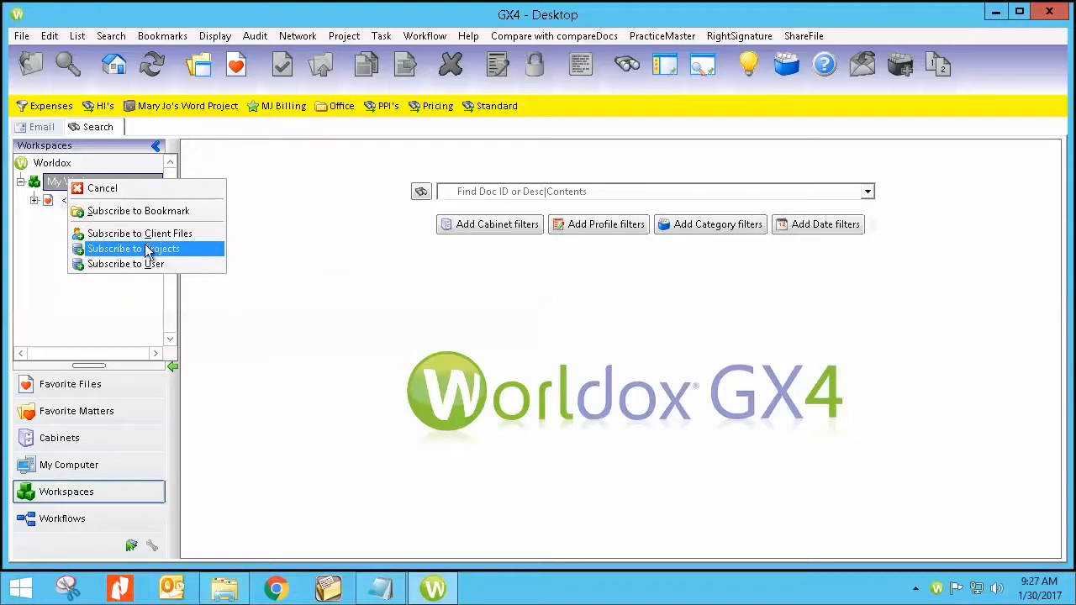
click(122, 264)
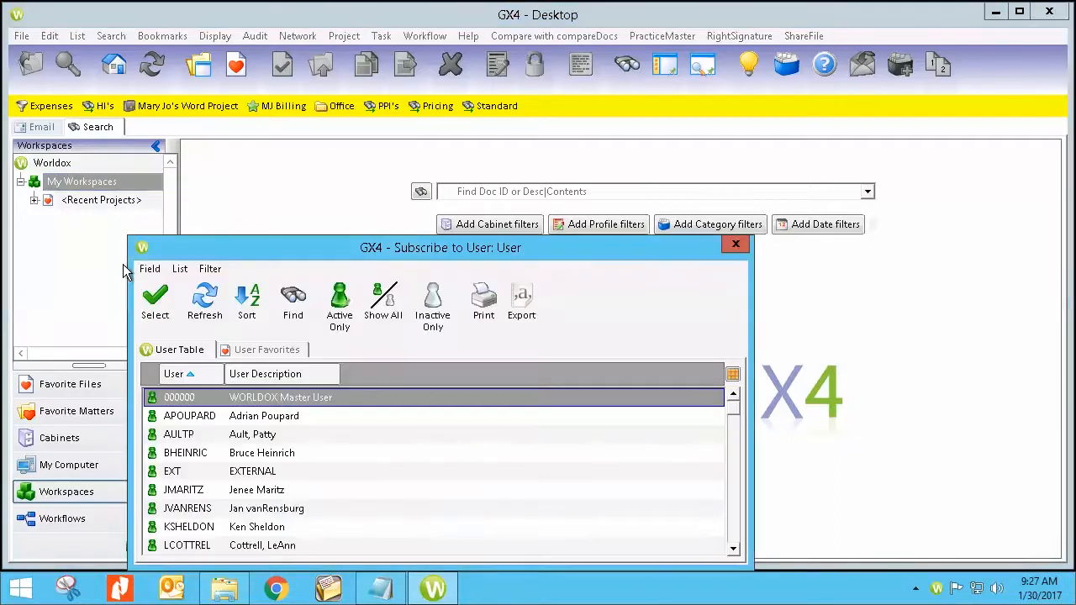
click(732, 531)
click(239, 423)
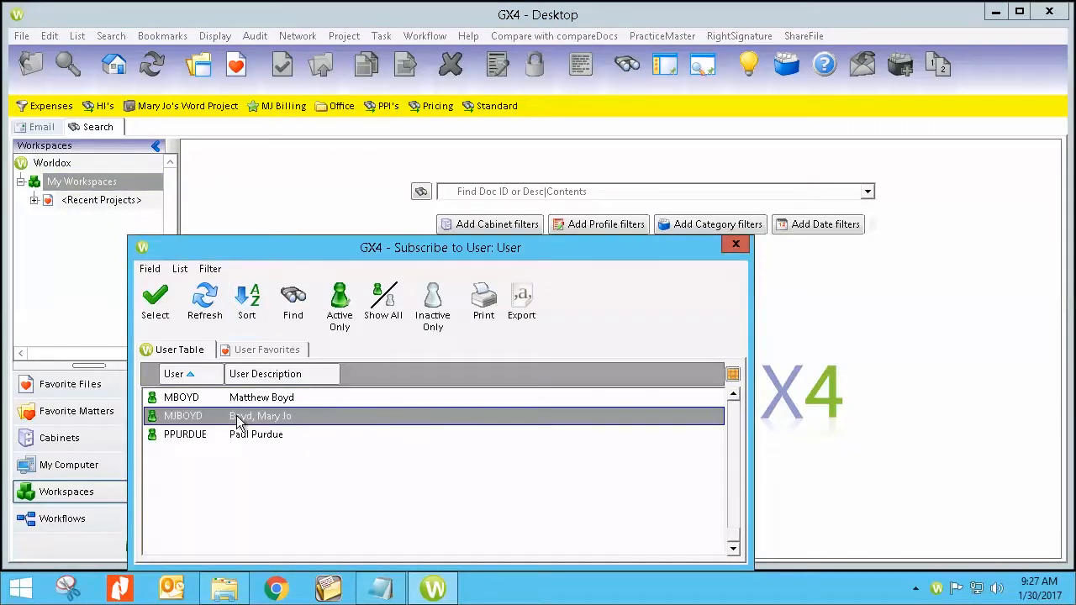
click(153, 304)
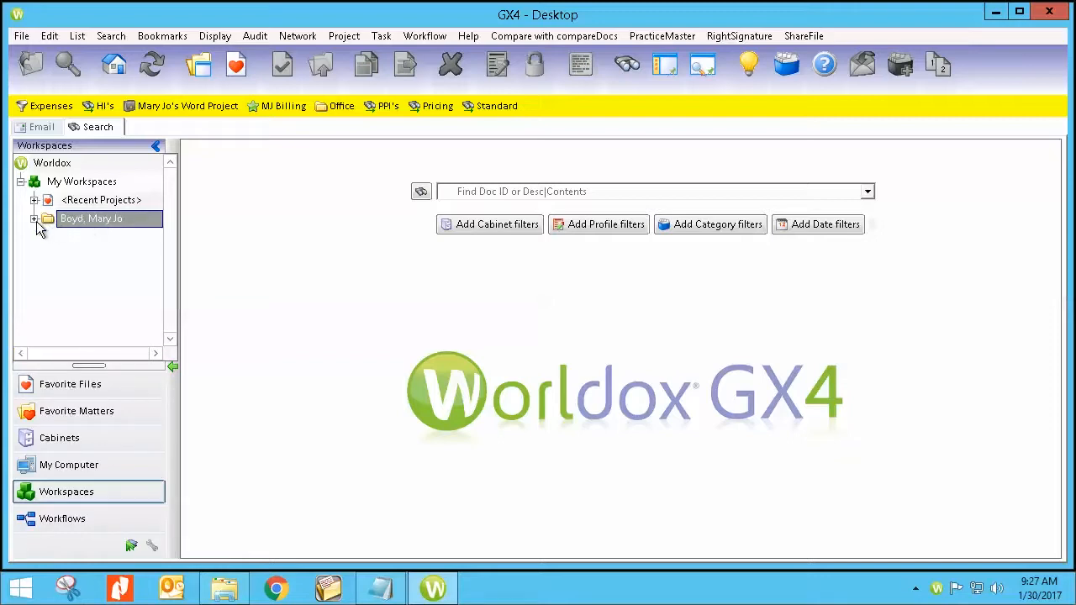
Step: Create a project named Test in the subscribed user workspace
right_click(79, 222)
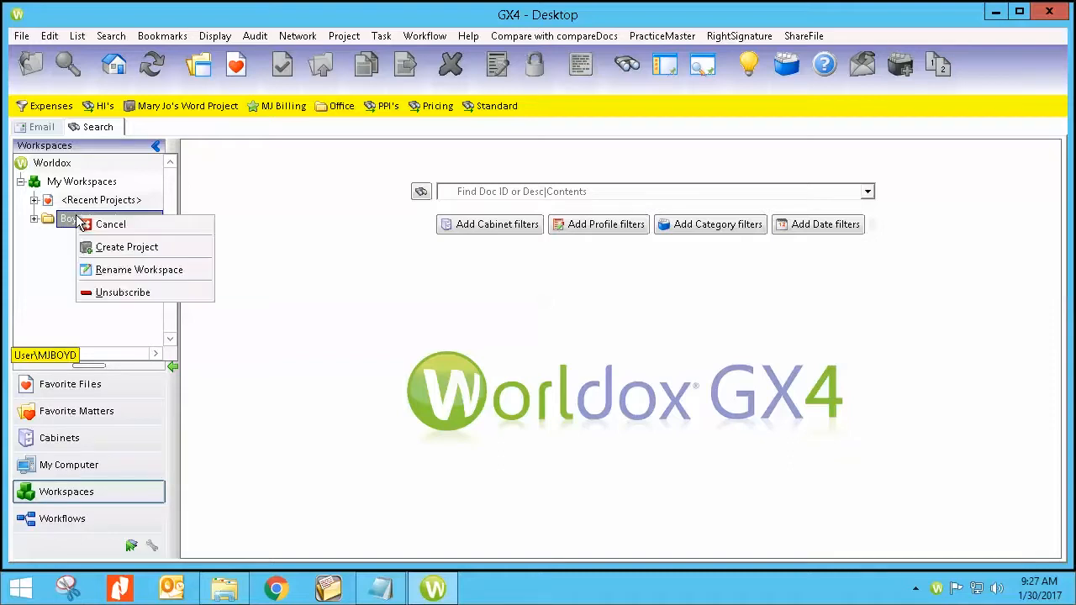
click(118, 247)
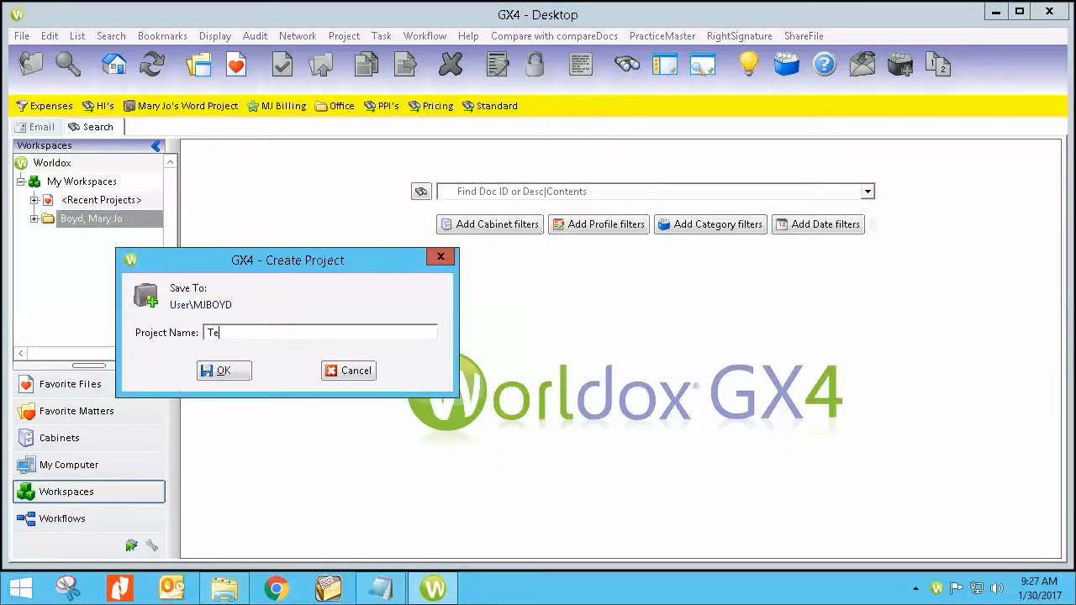
click(232, 374)
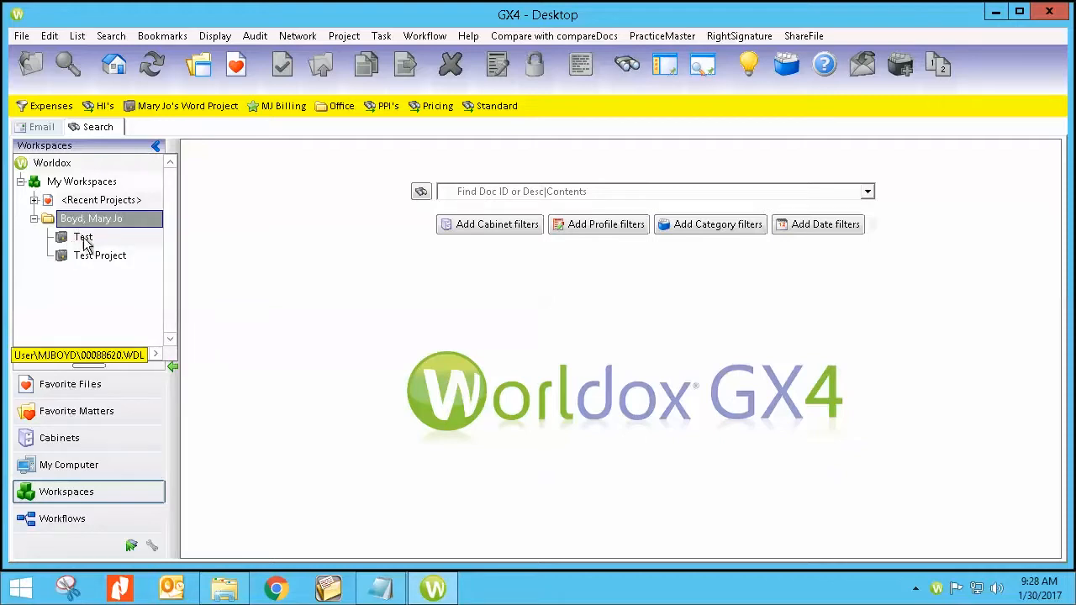
Step: Add Troubleshooting Performance Issues, Network Performance Issues and ACS Master Fee Agreement - PPM from the MJ Billing list to the Test project, and close the list
click(278, 105)
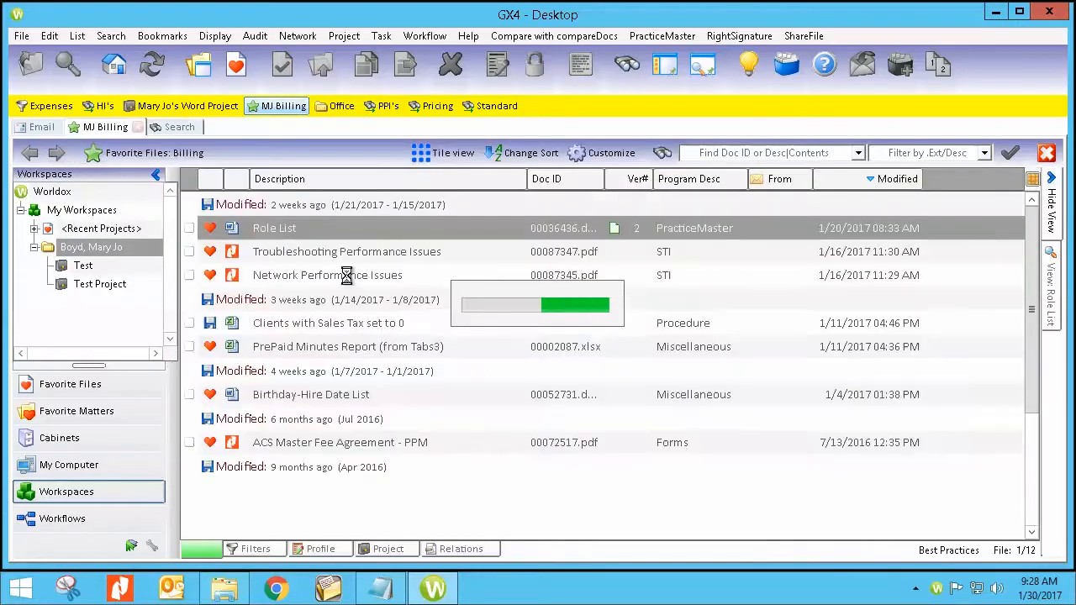
click(261, 251)
click(87, 268)
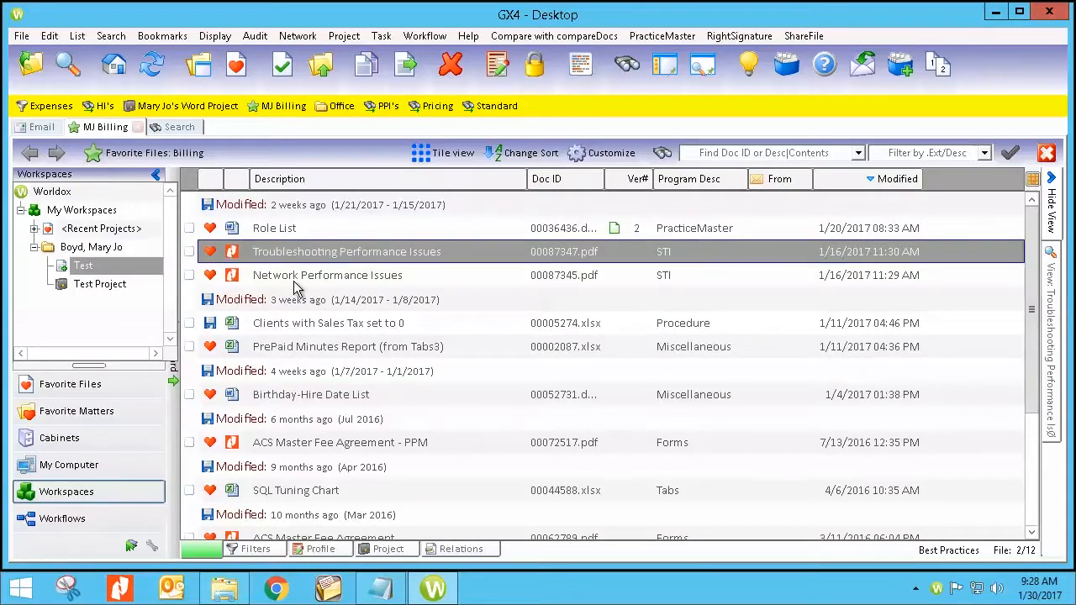
click(291, 277)
drag(124, 278, 88, 267)
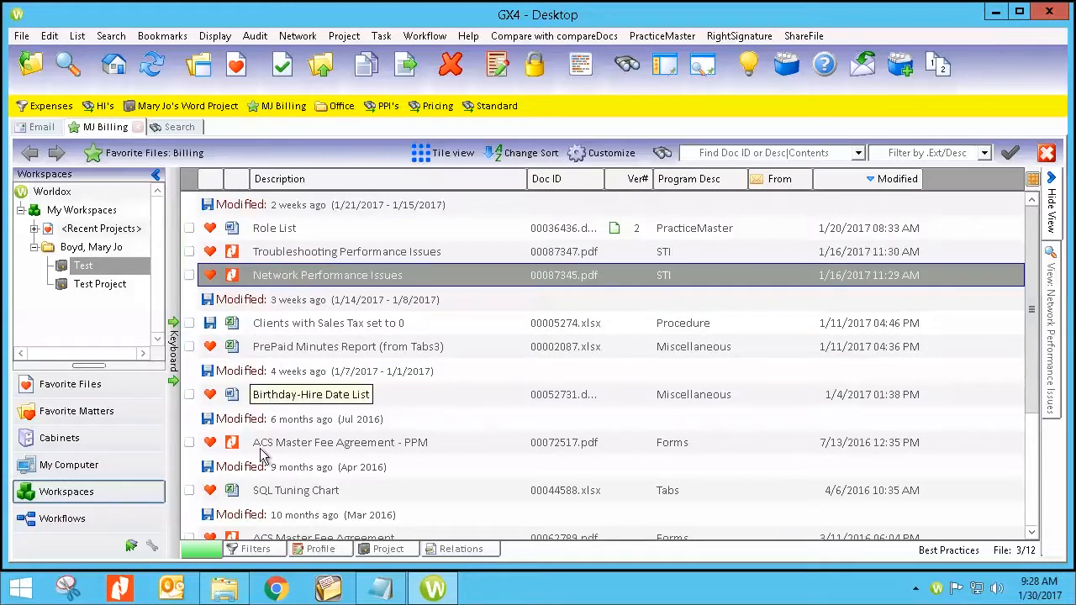
drag(266, 450, 89, 271)
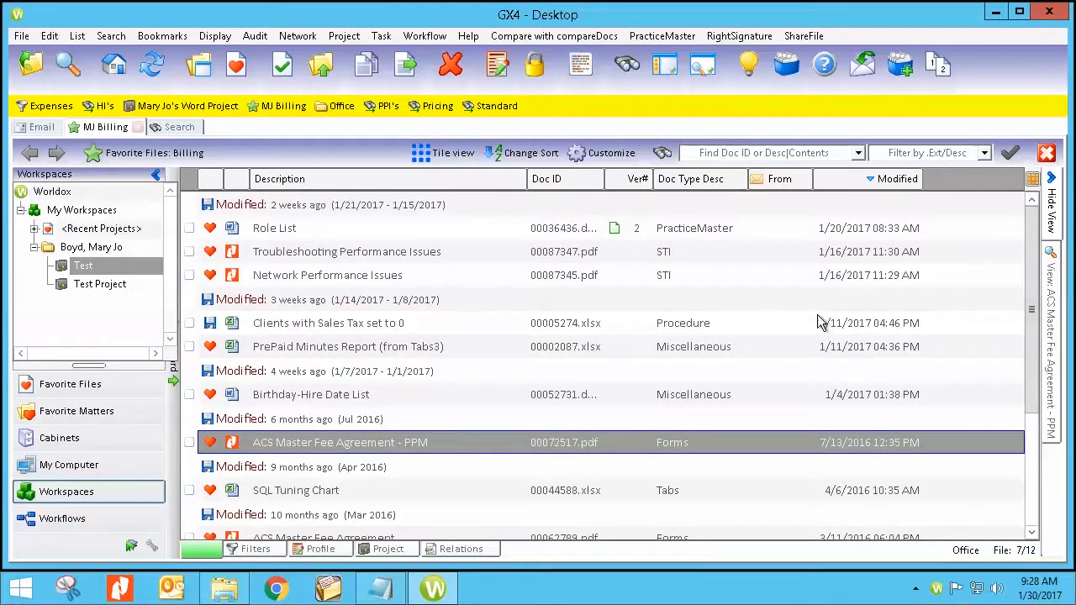
click(1046, 152)
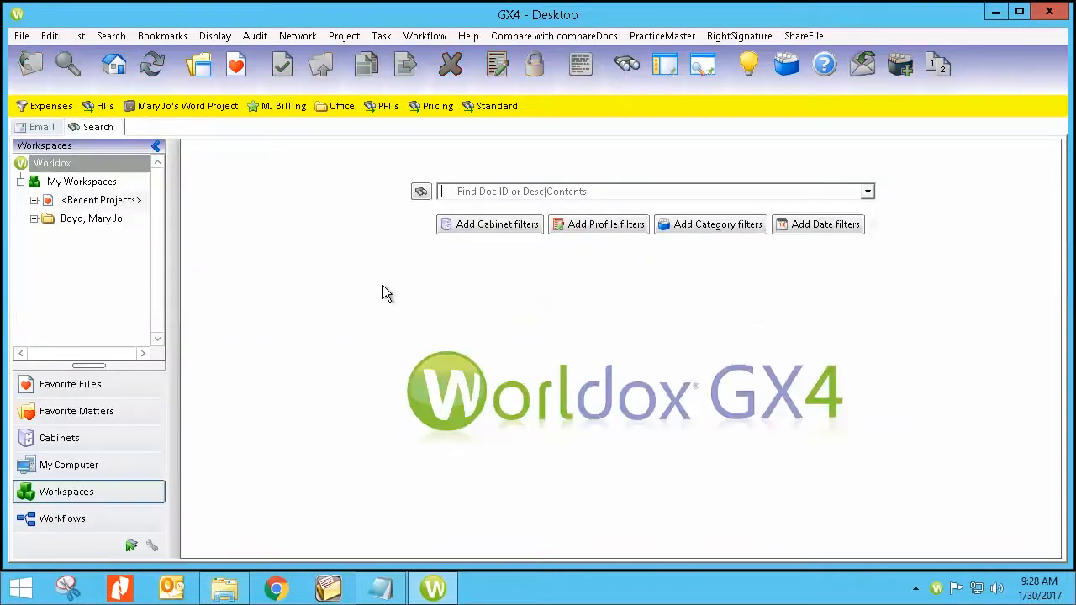
Step: Expand the user workspace and open the Test project to check its files
click(35, 220)
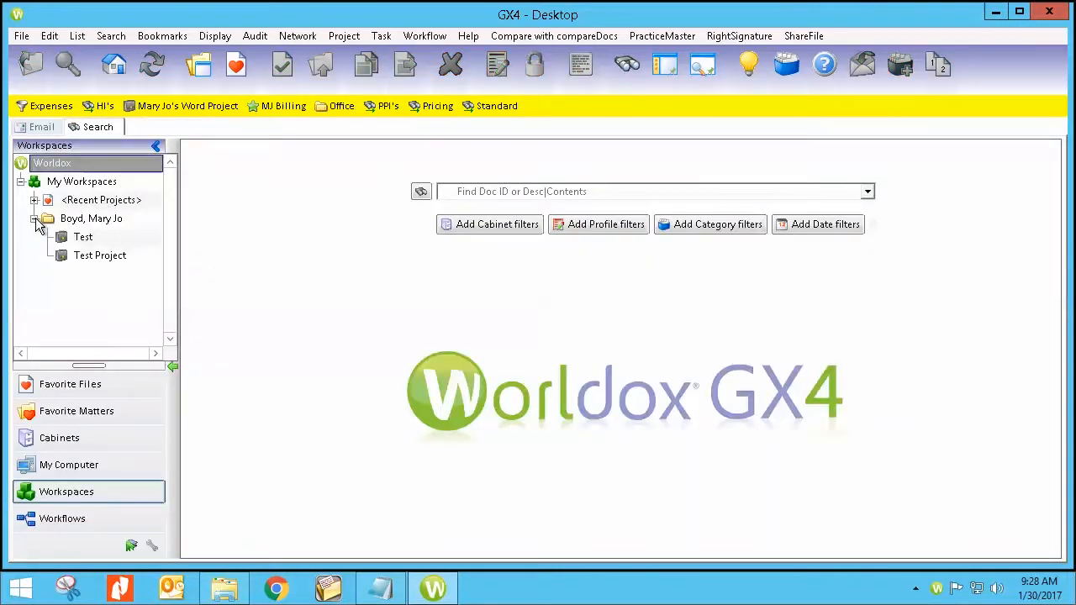
click(84, 238)
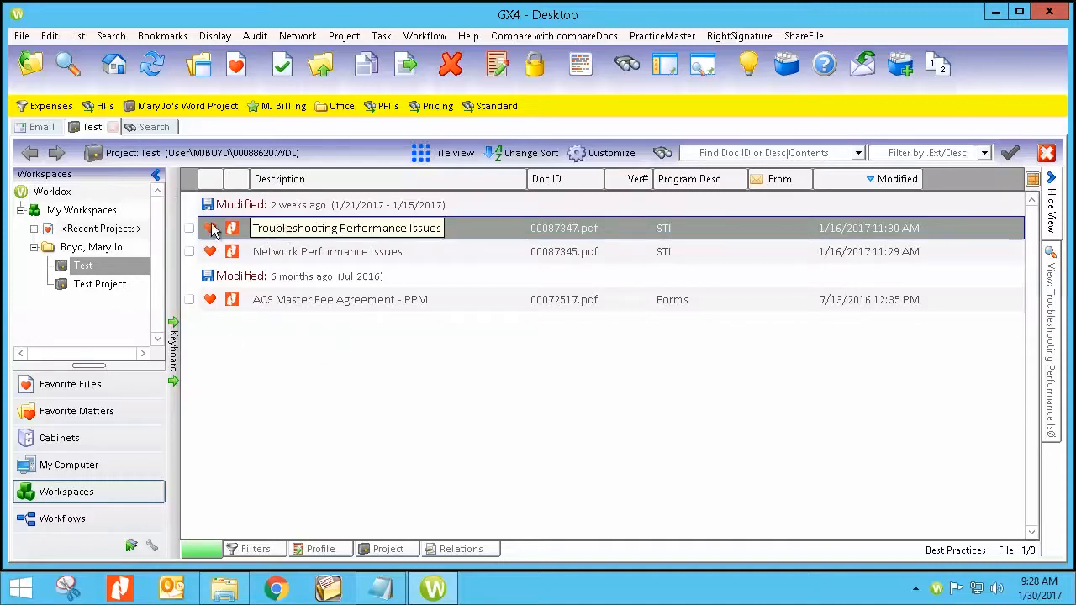
click(84, 266)
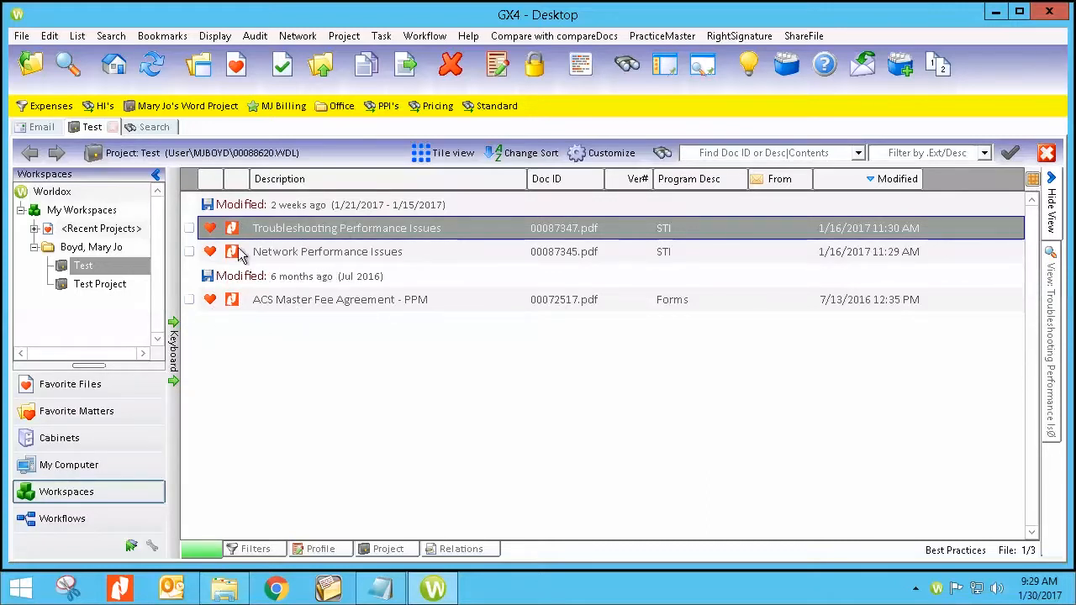
Step: Examine the deletion methods offered for the Test project, cancel without deleting, and close its file list
right_click(81, 269)
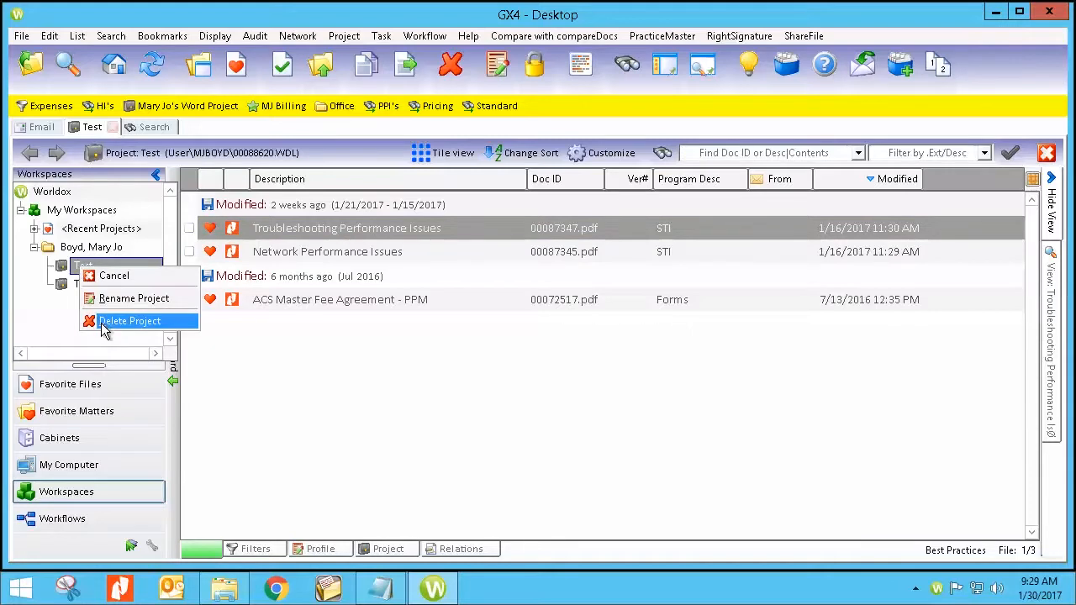
click(104, 325)
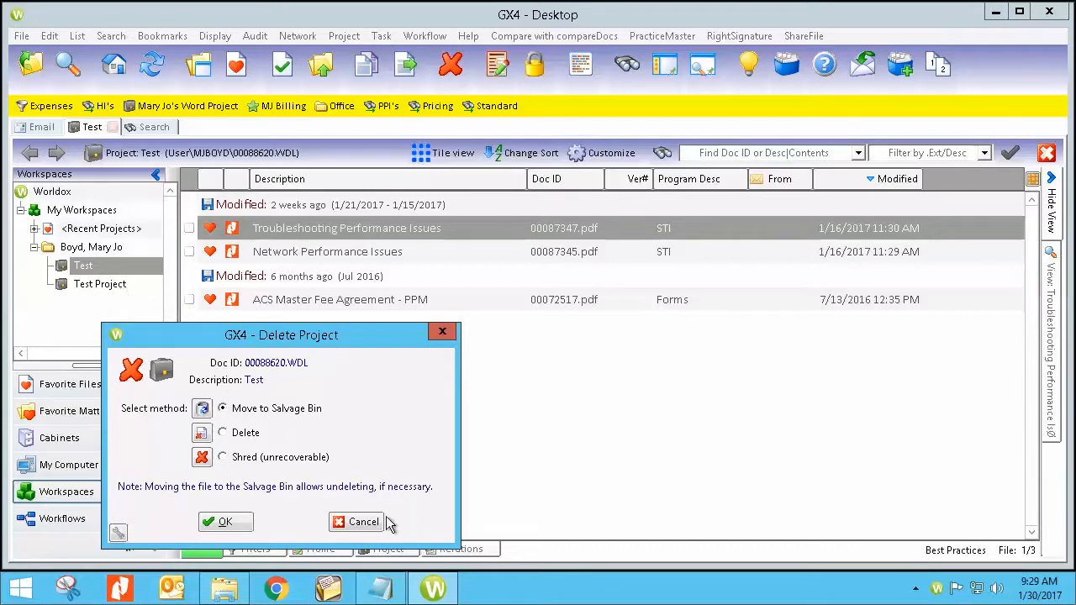
click(358, 522)
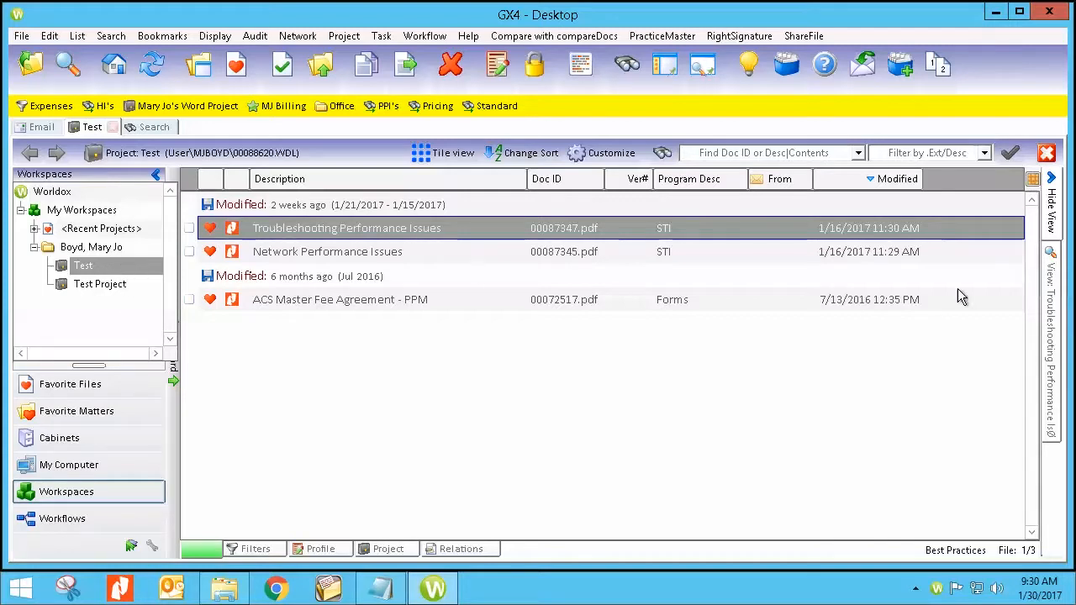
click(1048, 155)
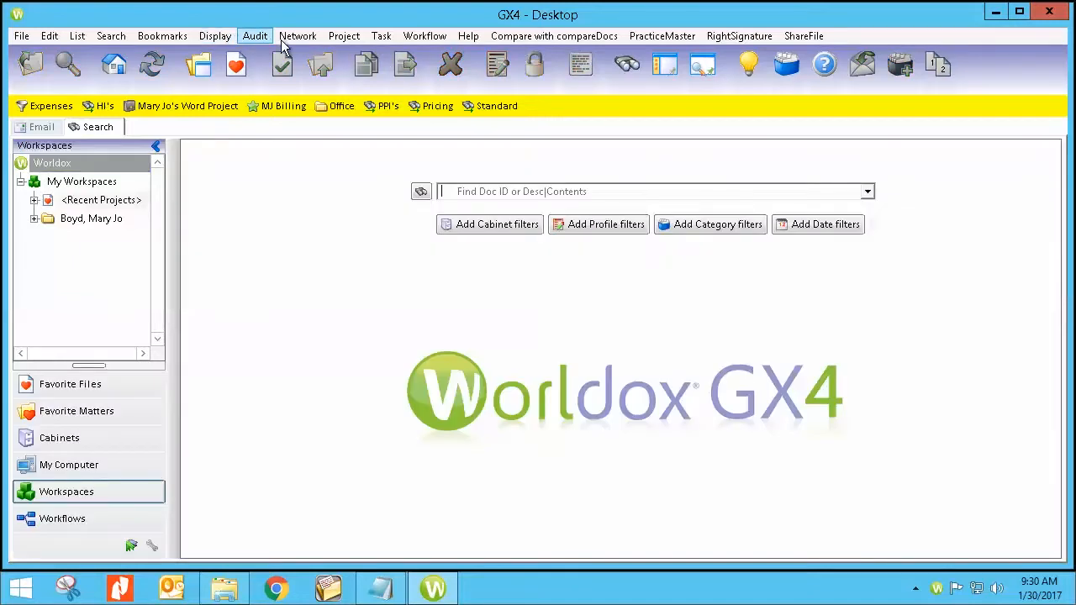
Step: List the files in the User cabinet through Direct Access, choosing the workspace owner's user code
click(199, 64)
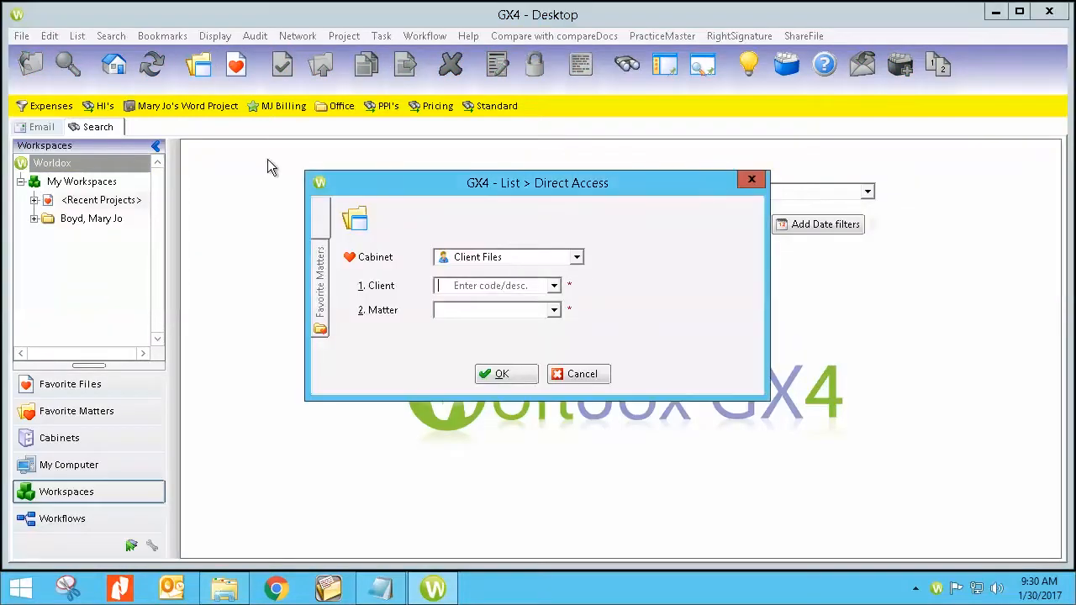
click(579, 261)
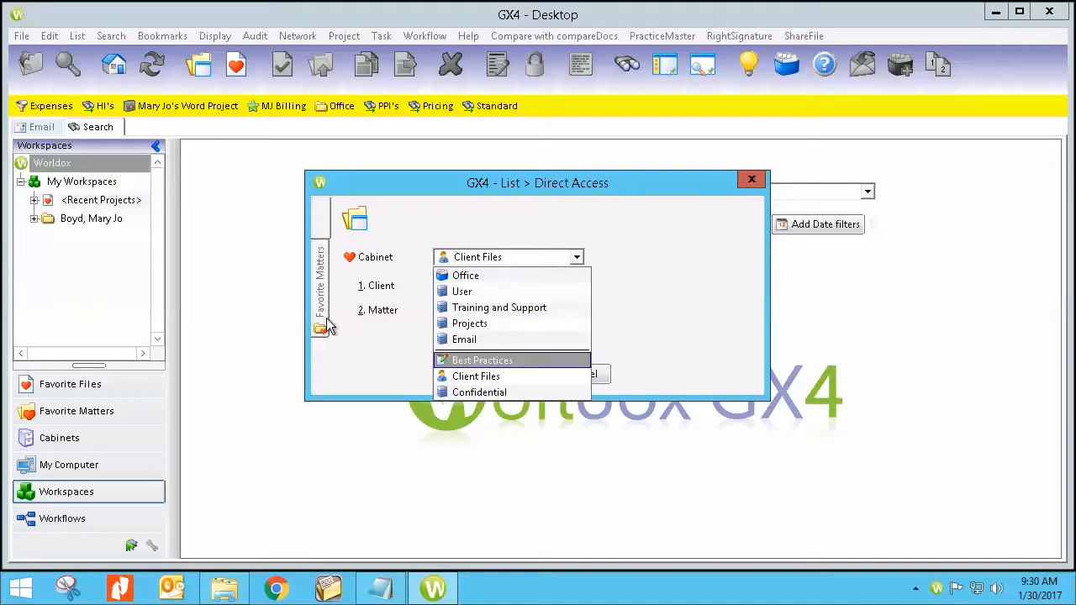
click(469, 294)
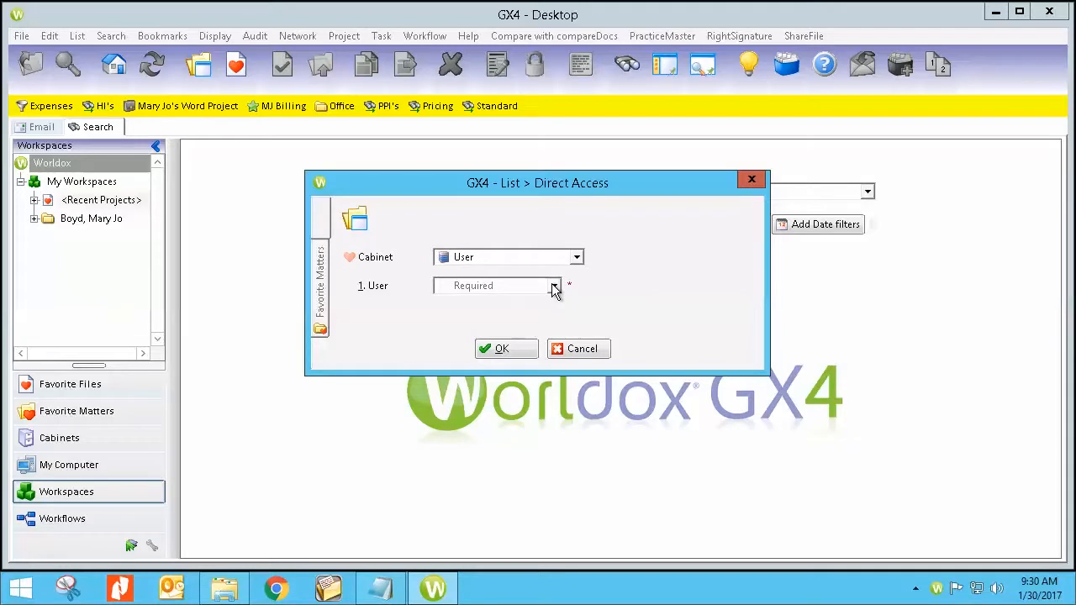
click(554, 287)
click(505, 301)
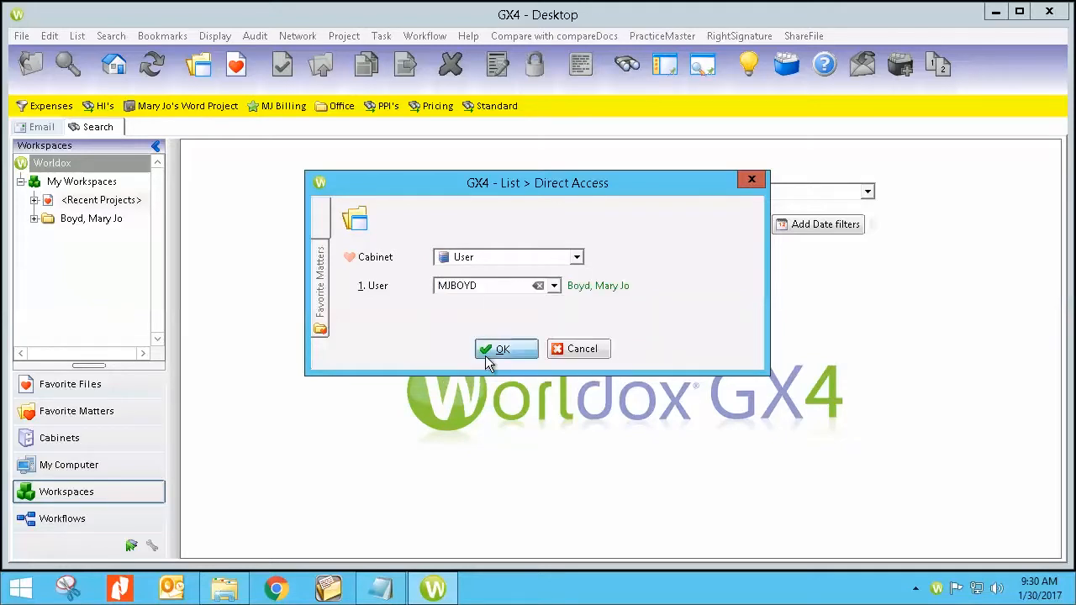
click(489, 355)
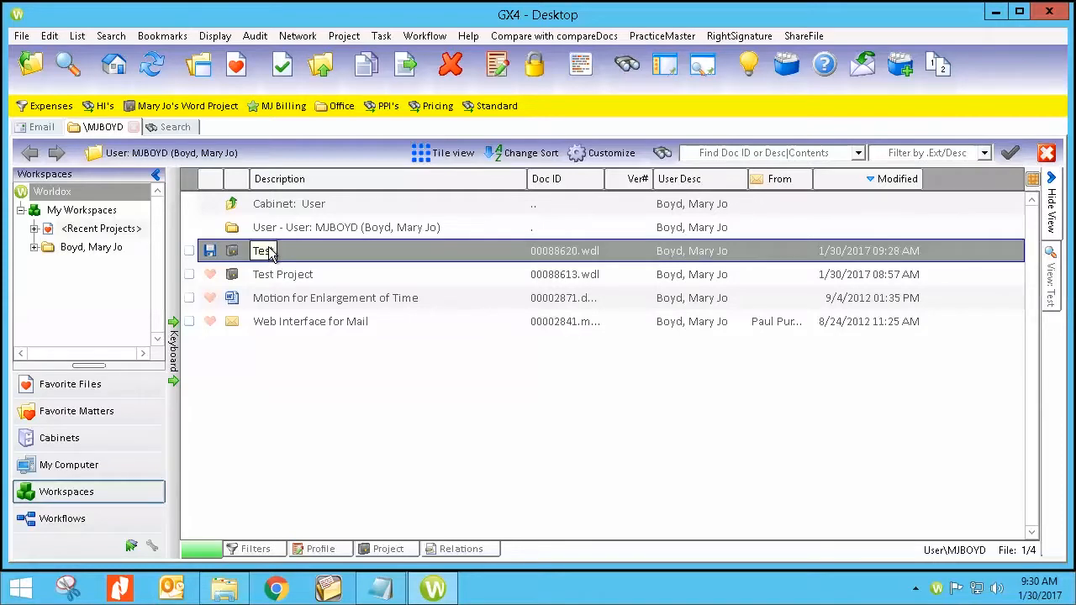
Step: Examine the security classifications offered in the Test project's profile, and close the profile without changing it
click(499, 67)
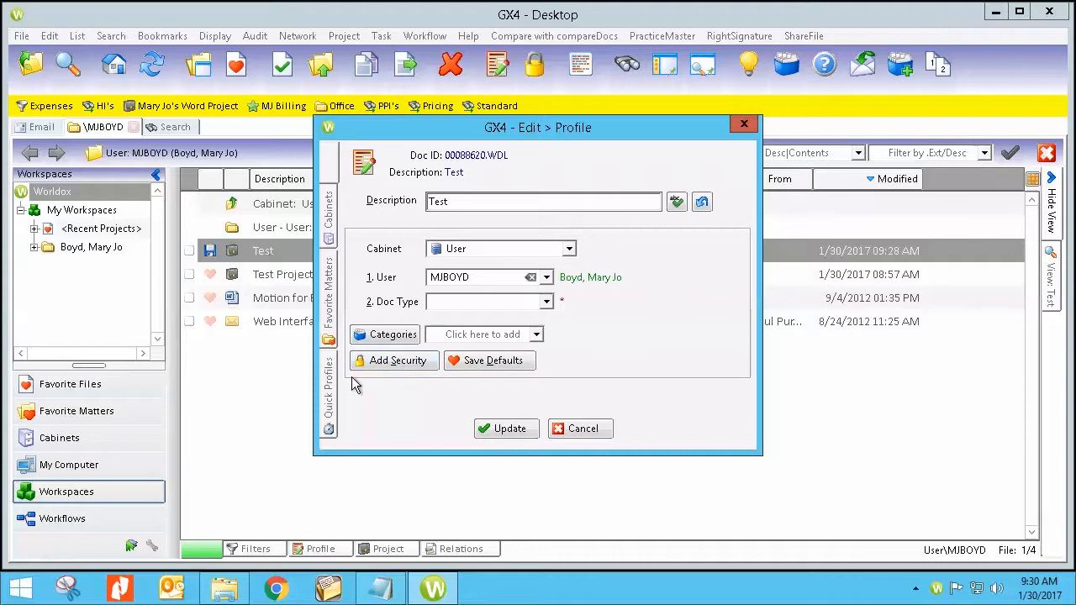
click(388, 361)
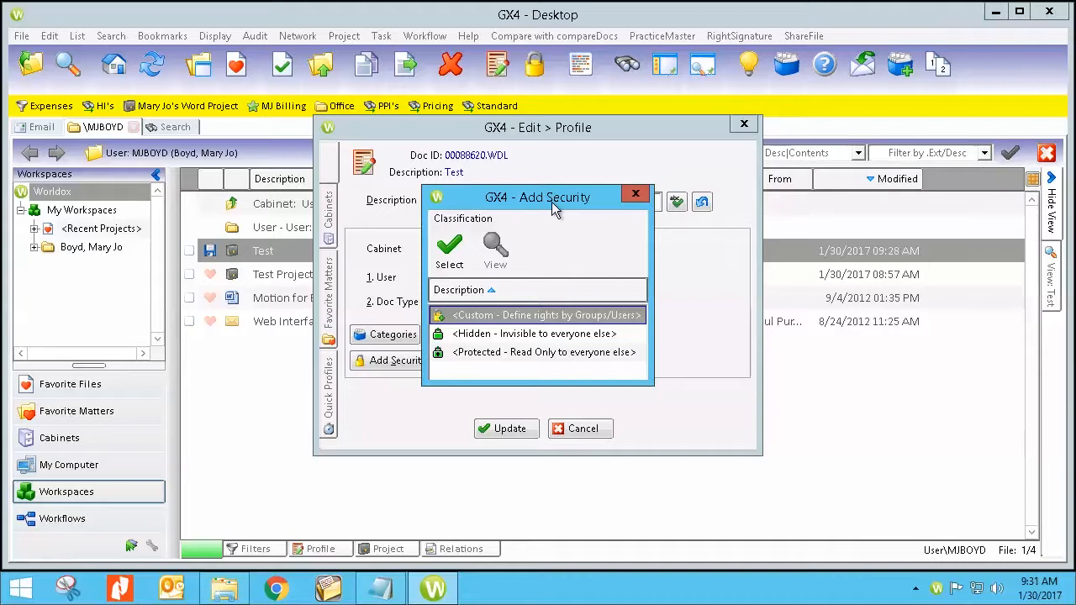
click(639, 197)
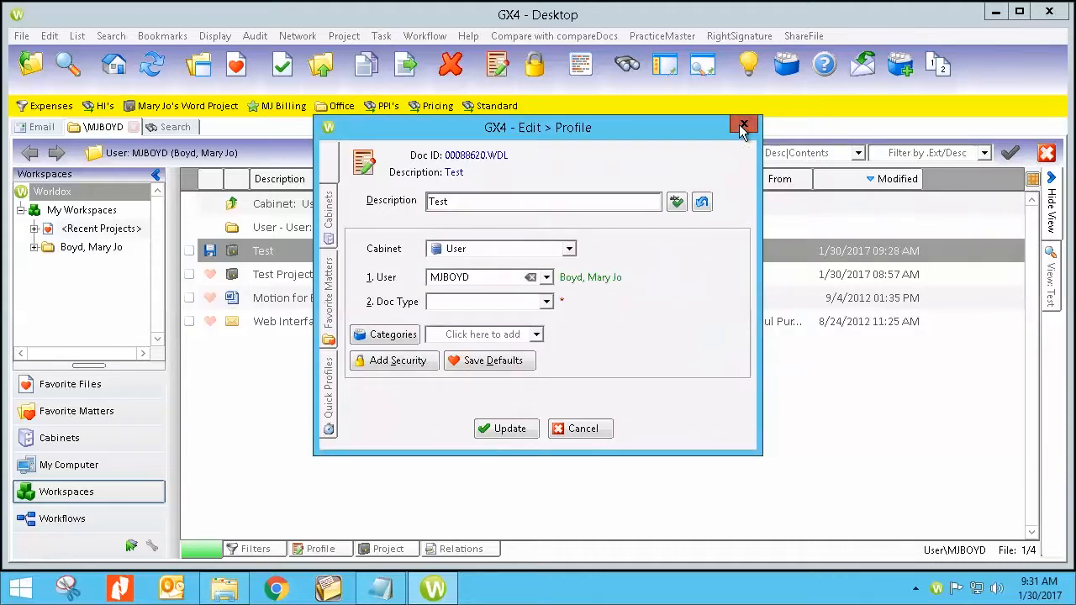
click(744, 128)
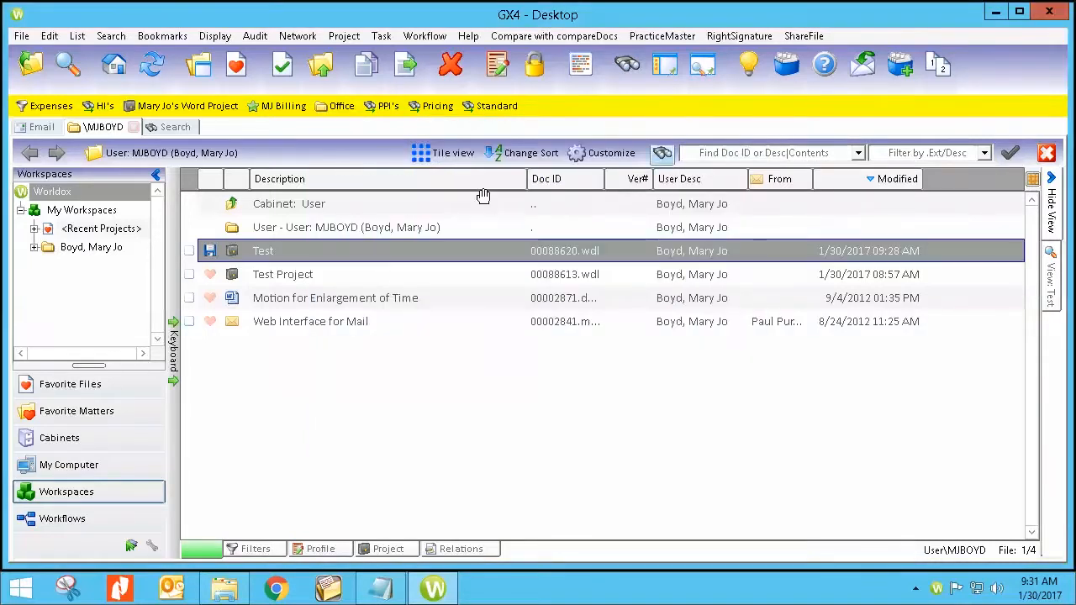
Step: Delete the Test project from the user workspace using the Move to Salvage Bin method, and close the User cabinet file list
click(33, 248)
right_click(82, 269)
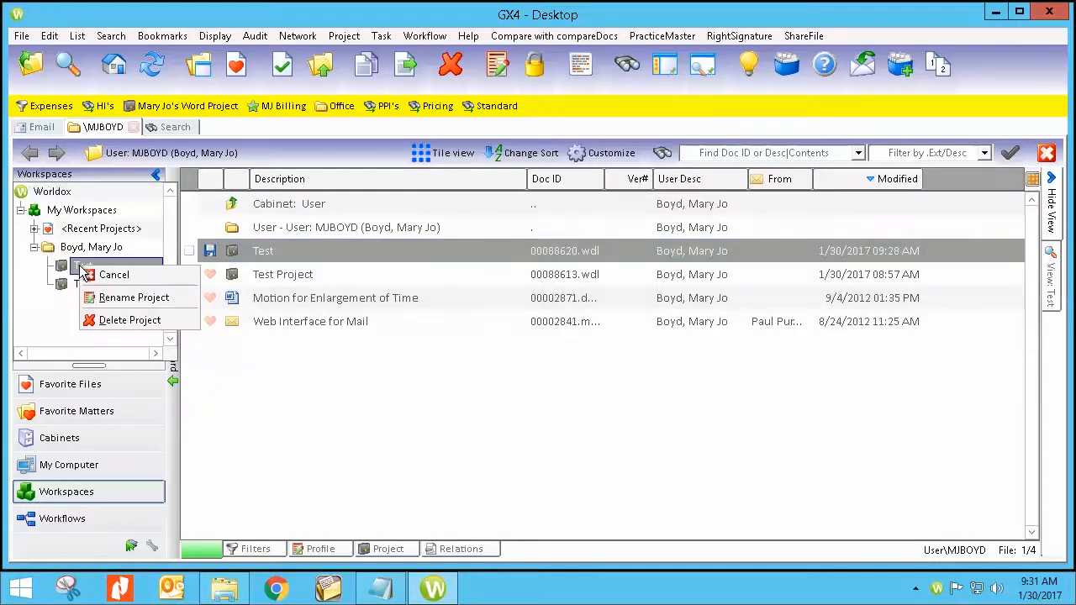
click(106, 318)
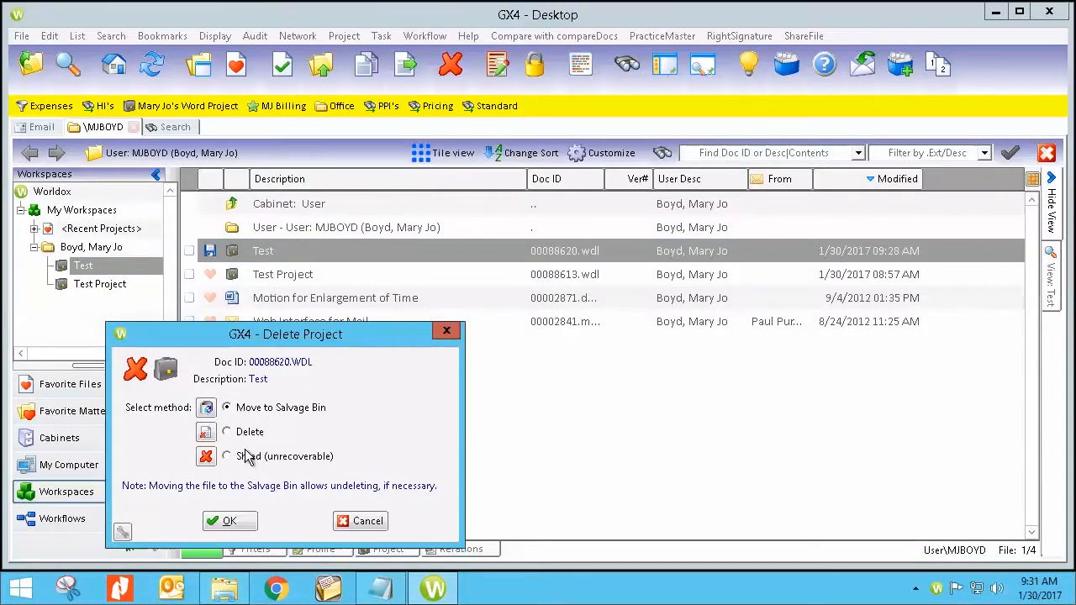
click(238, 523)
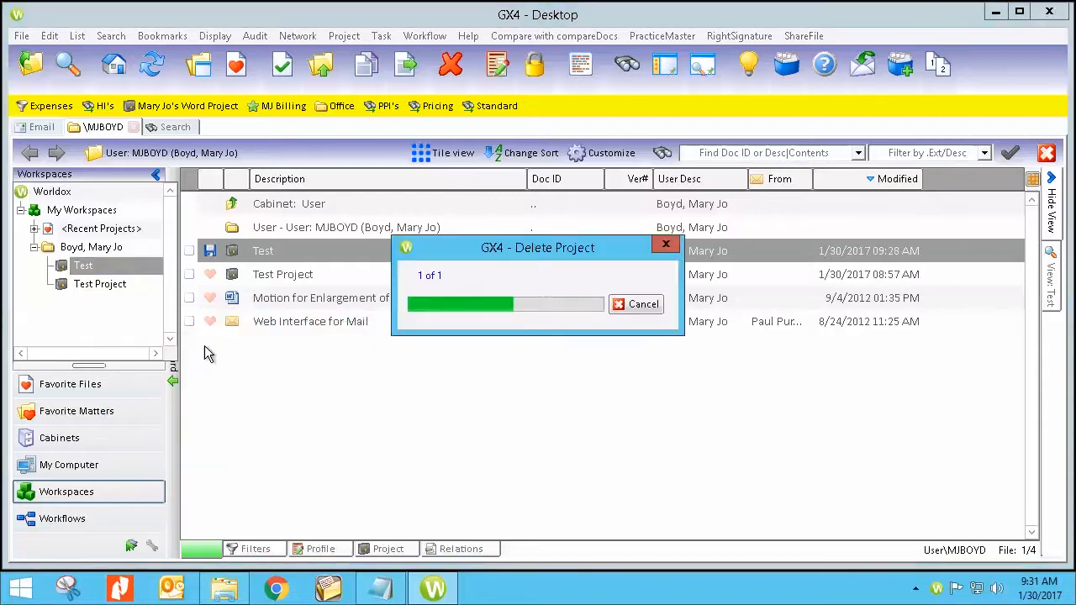
click(55, 416)
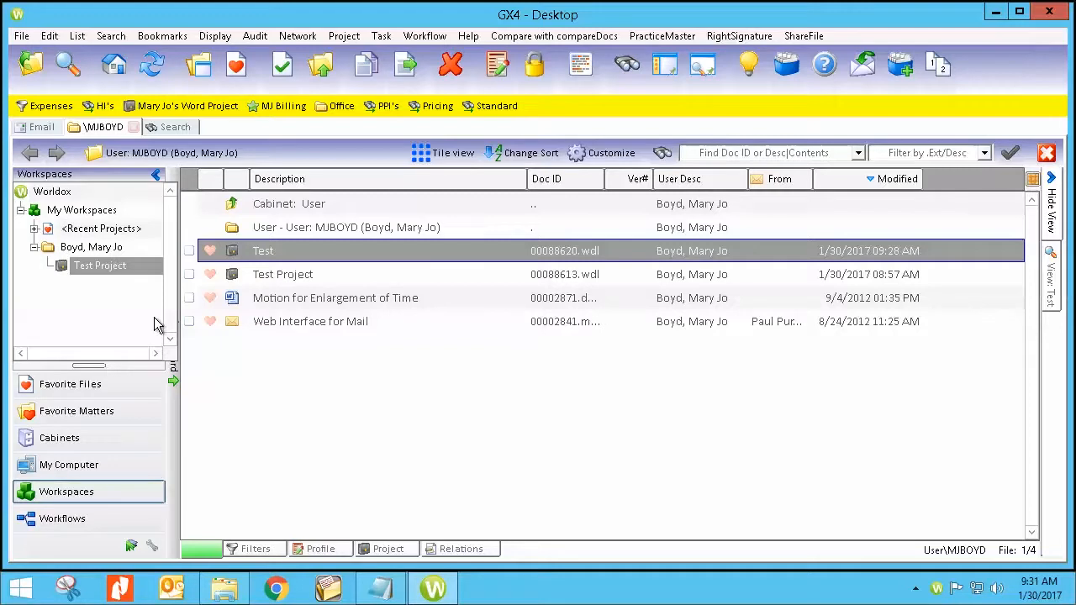
click(1047, 154)
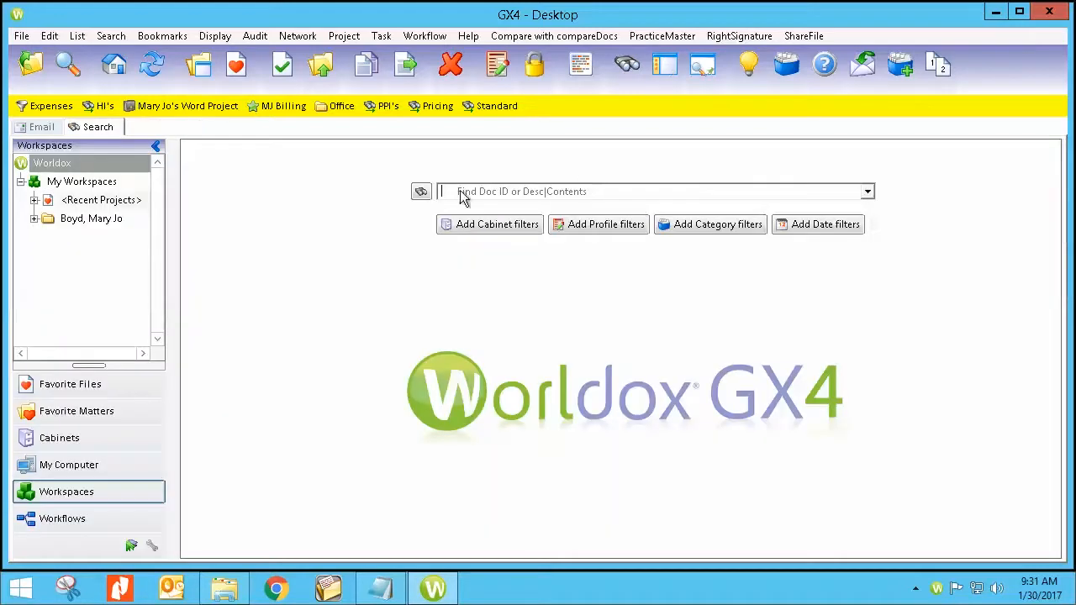
Step: Subscribe My Workspaces to the Office bookmark and open the Office workspace
click(34, 219)
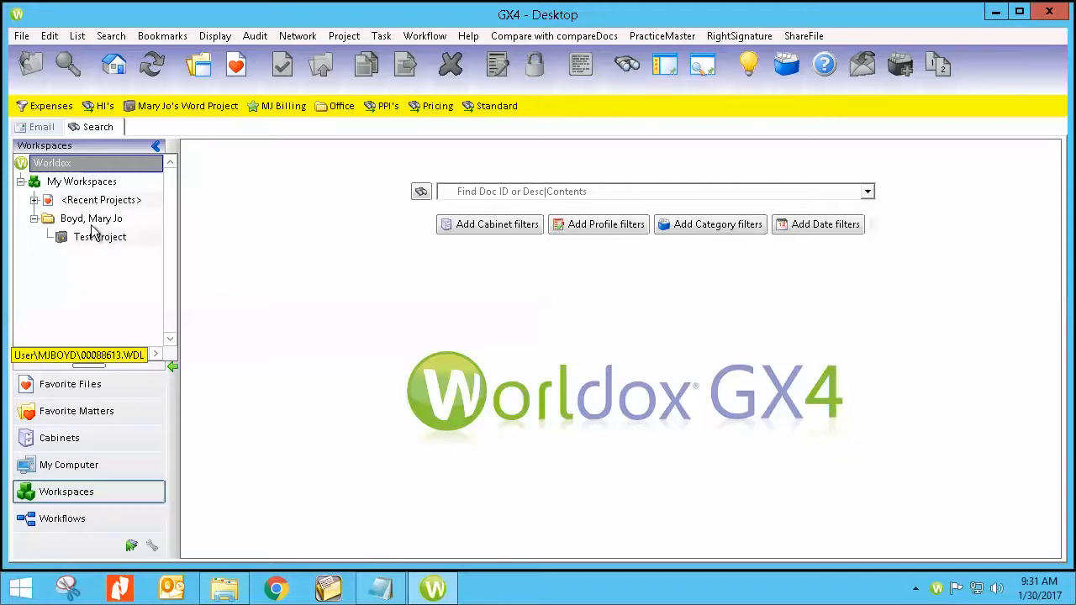
right_click(72, 182)
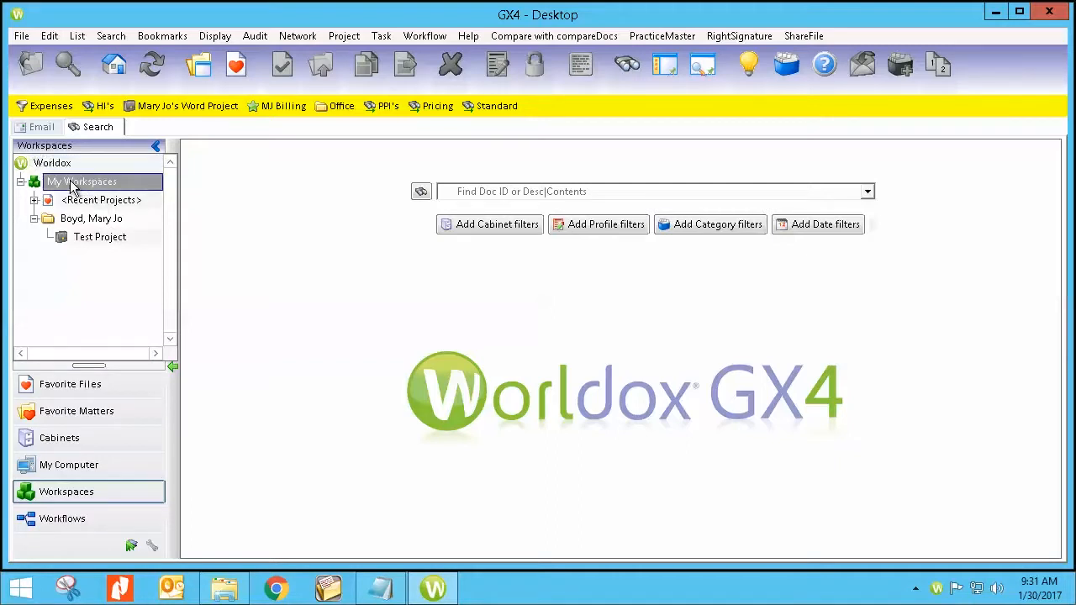
click(108, 211)
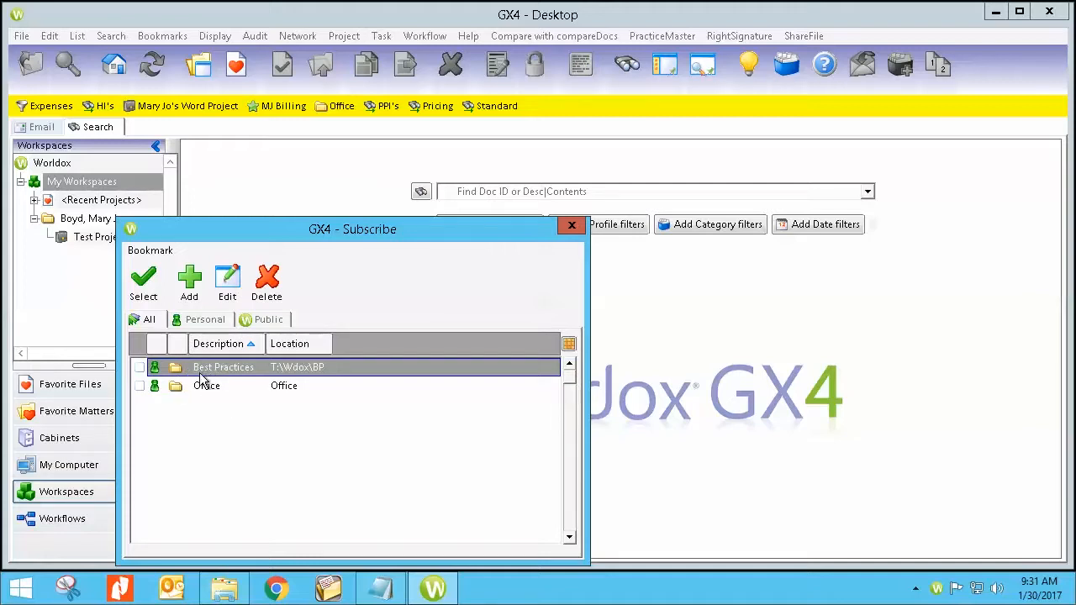
click(143, 392)
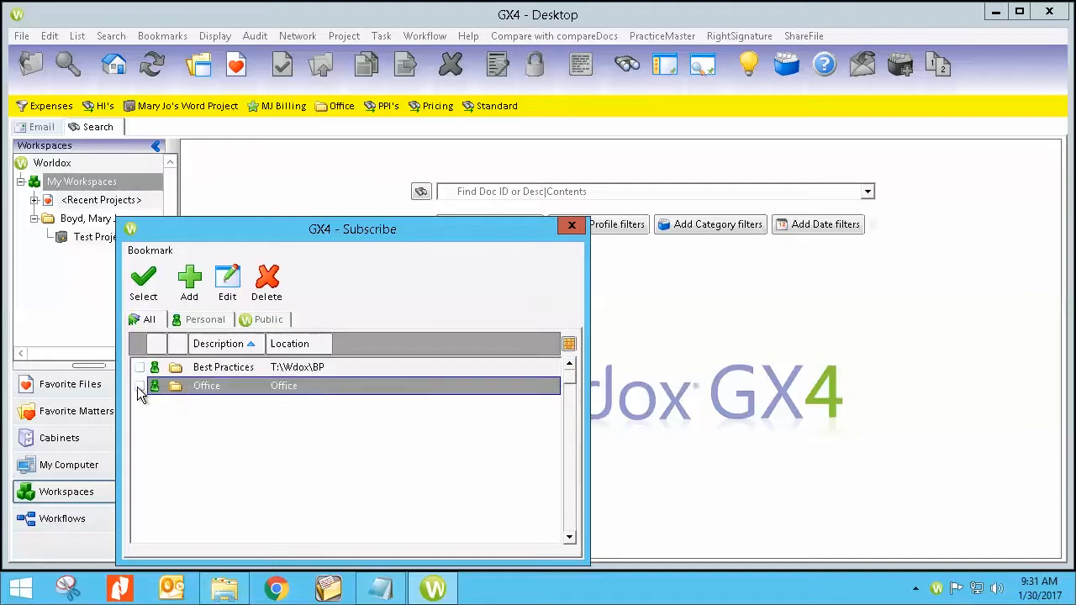
click(141, 285)
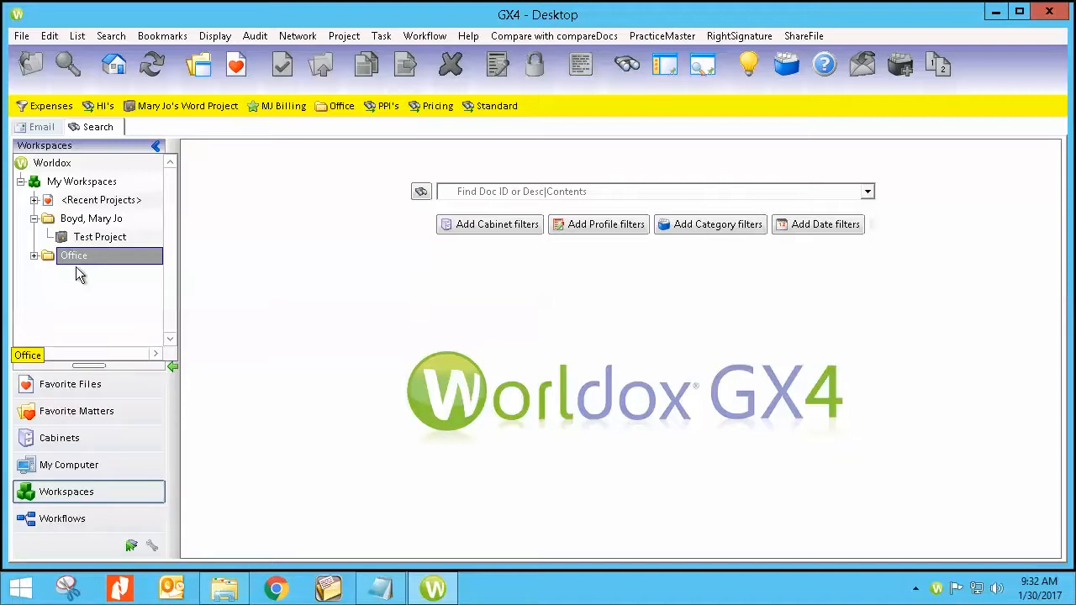
double_click(77, 258)
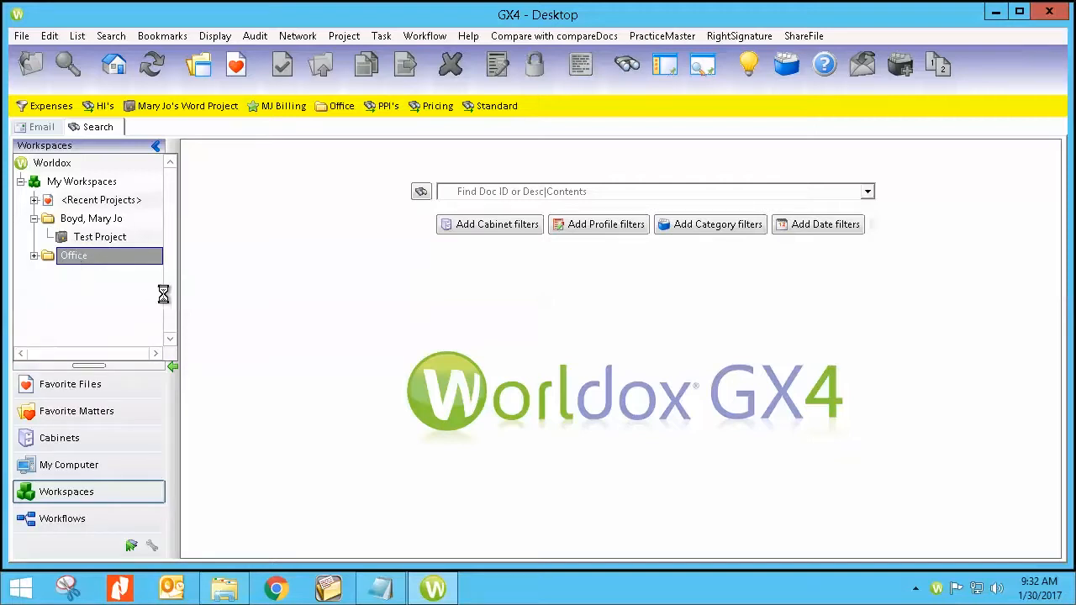